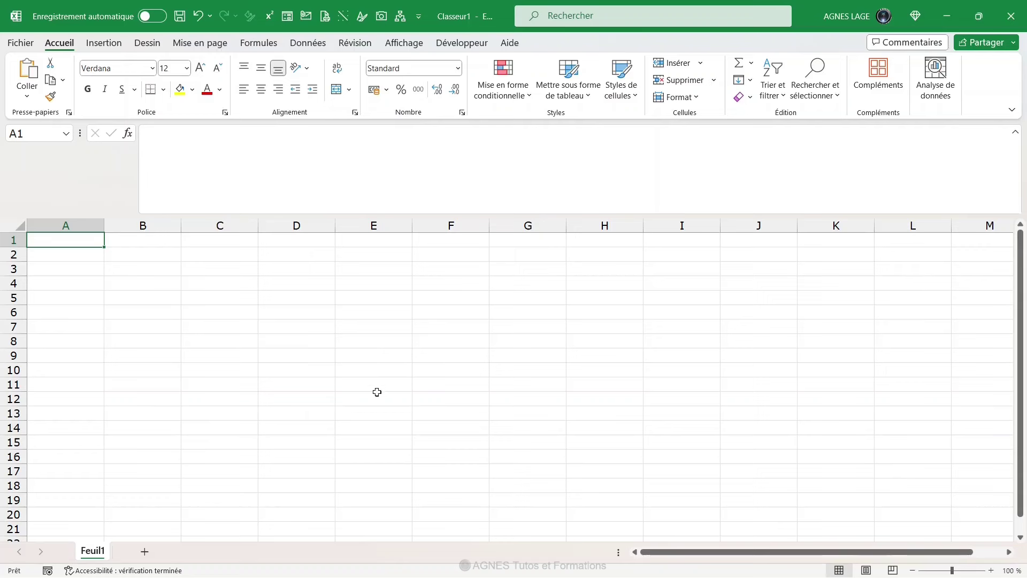
# Step: Select the entire worksheet and start a new formula-based conditional formatting rule
pyautogui.moveTo(220, 296)
pyautogui.mouseDown()
pyautogui.moveTo(470, 305)
pyautogui.moveTo(491, 420)
pyautogui.mouseUp()
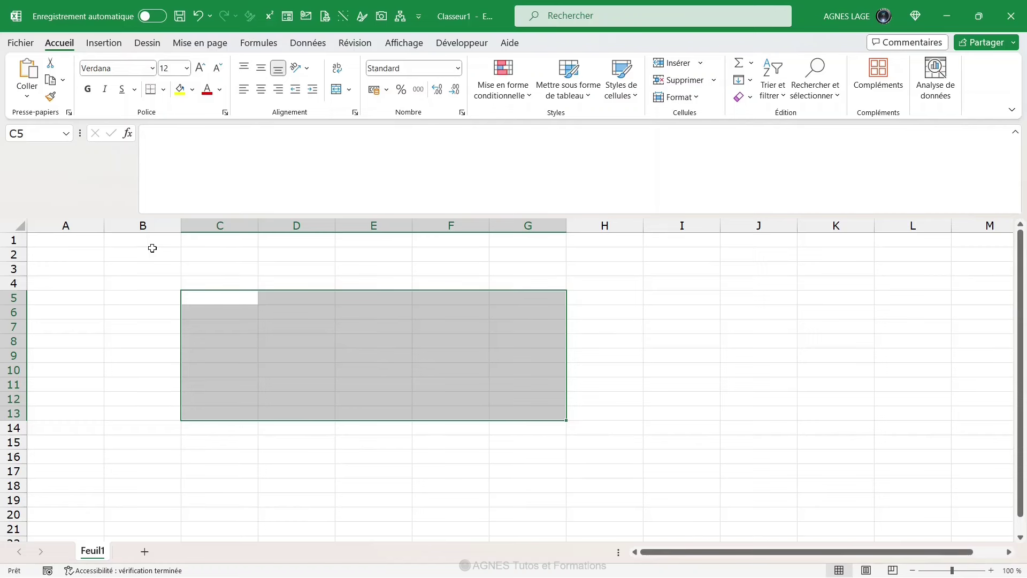
pyautogui.click(108, 279)
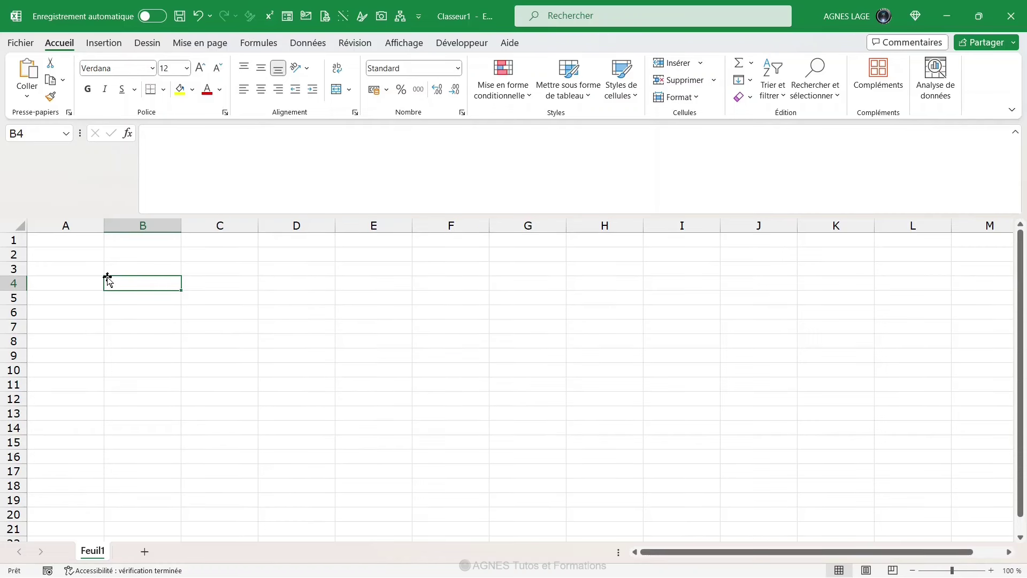
pyautogui.hotkey('ctrl', 'a')
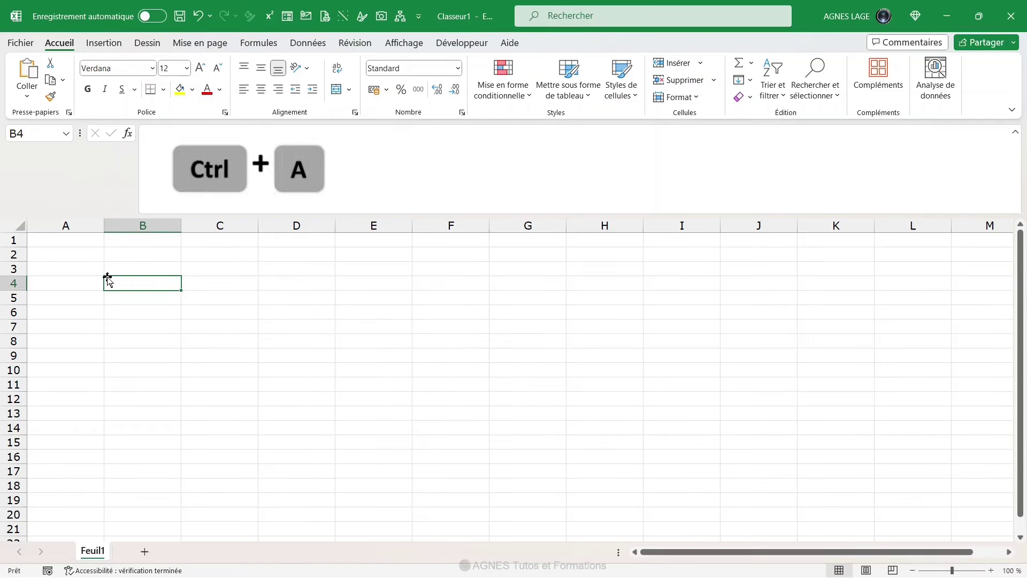
pyautogui.hotkey('ctrl', 'a')
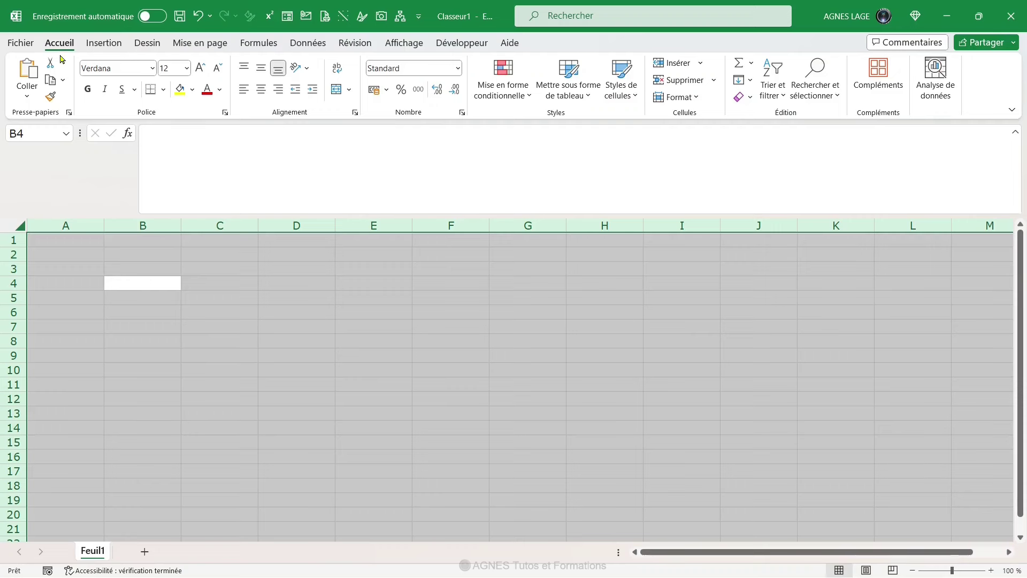
pyautogui.click(502, 98)
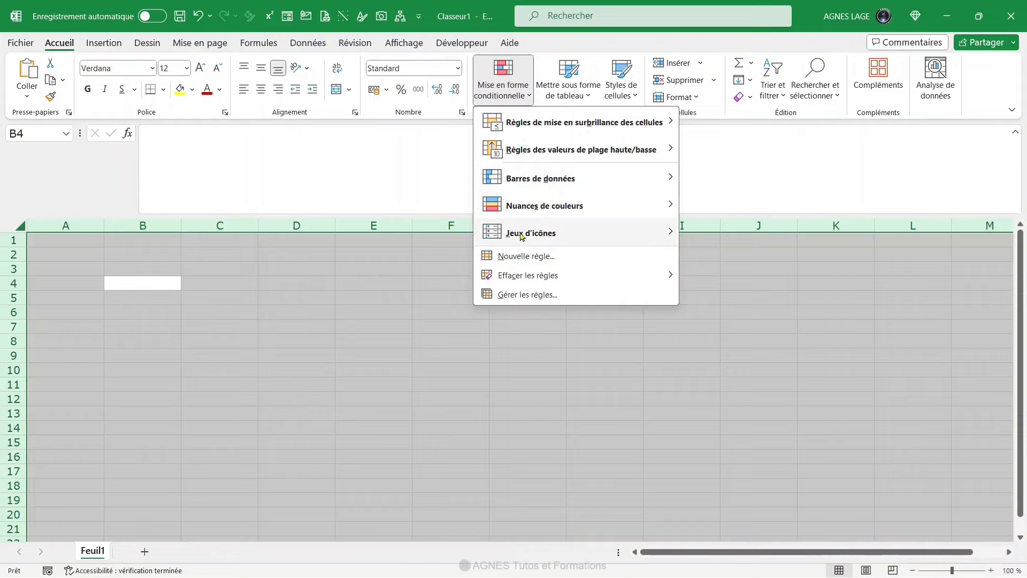
pyautogui.click(518, 256)
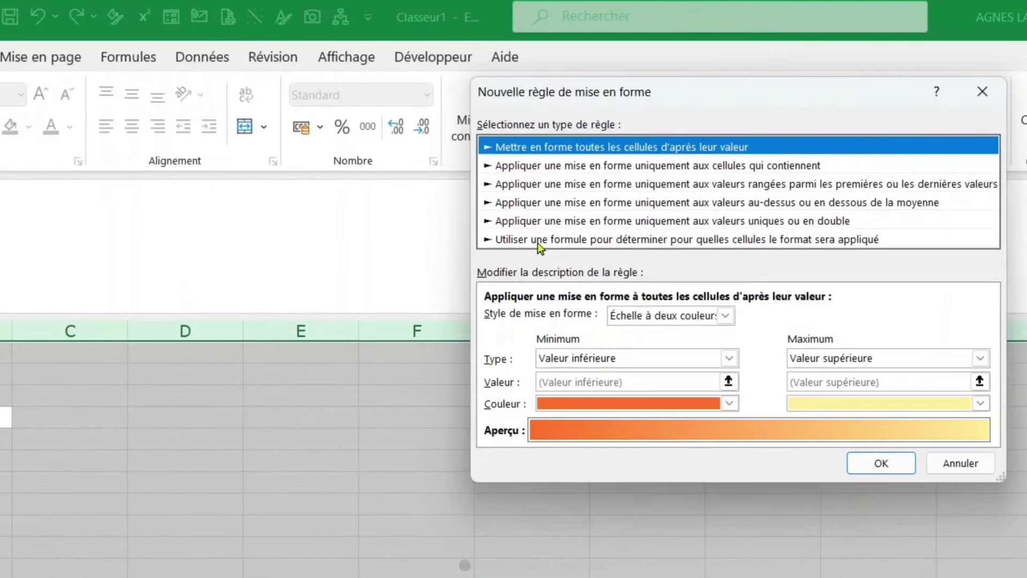
pyautogui.click(539, 240)
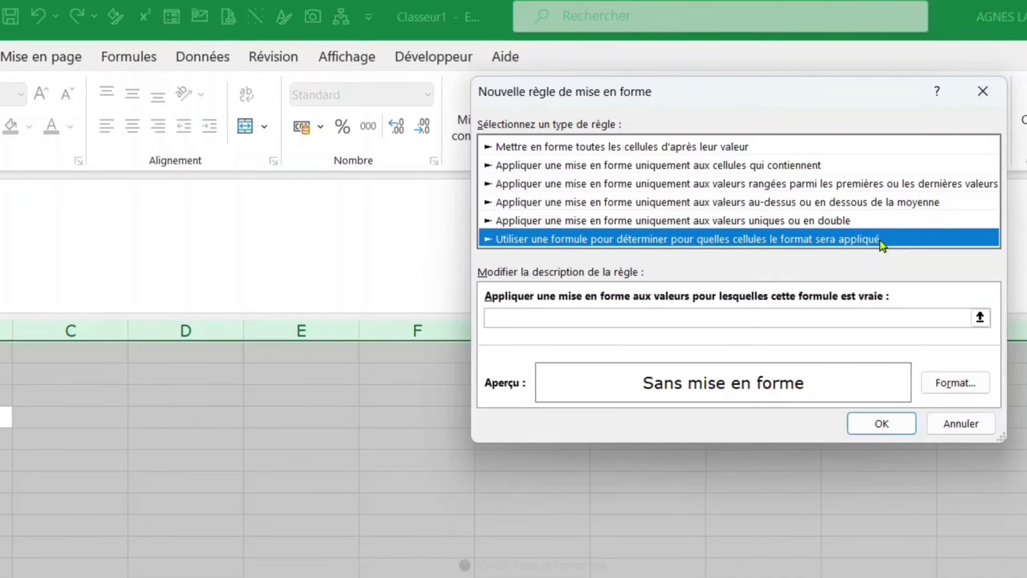
# Step: Enter =MOD(LIGNE();2)=0 as the rule's condition formula
pyautogui.click(535, 321)
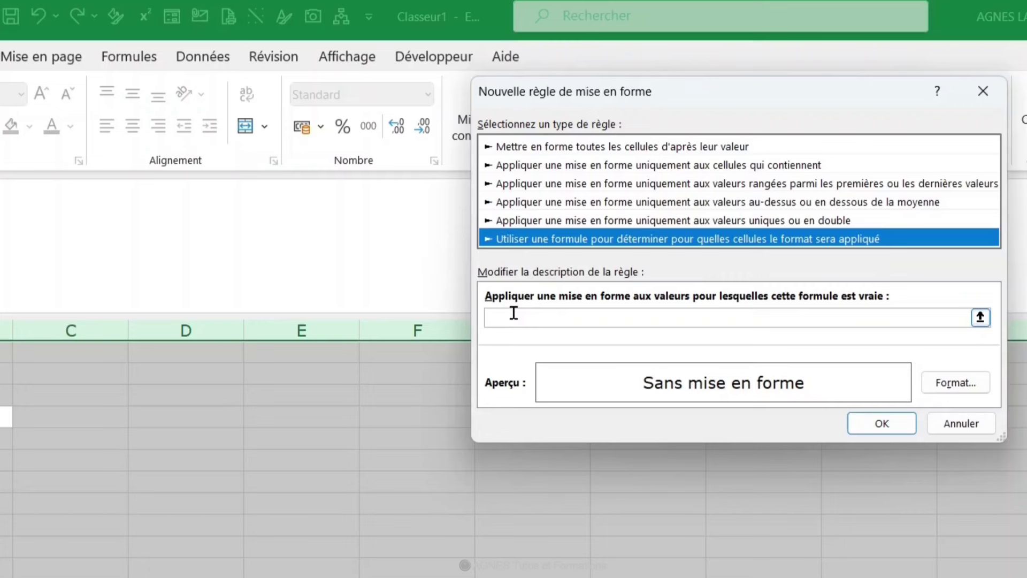
pyautogui.click(507, 318)
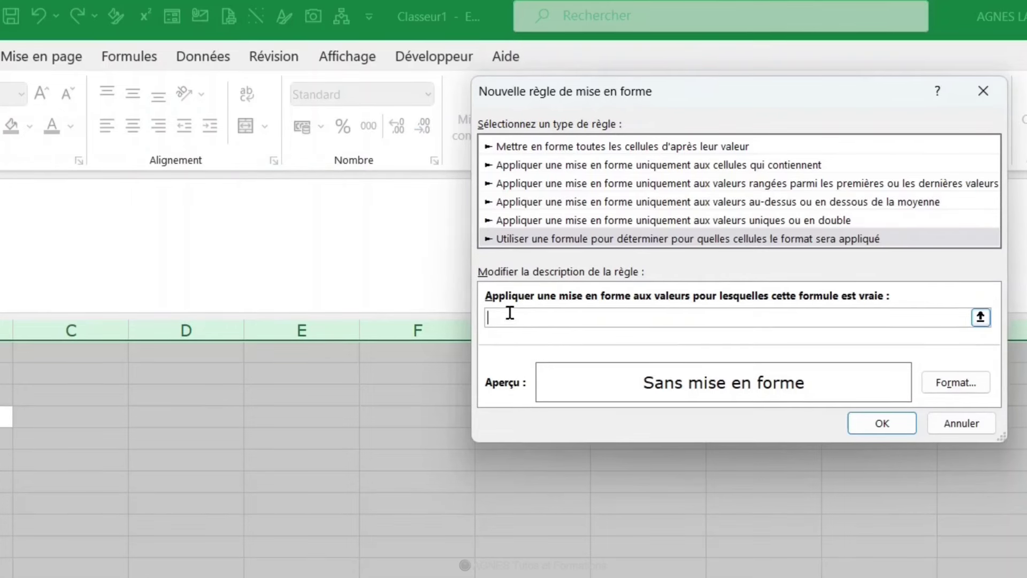
pyautogui.write('=MOD')
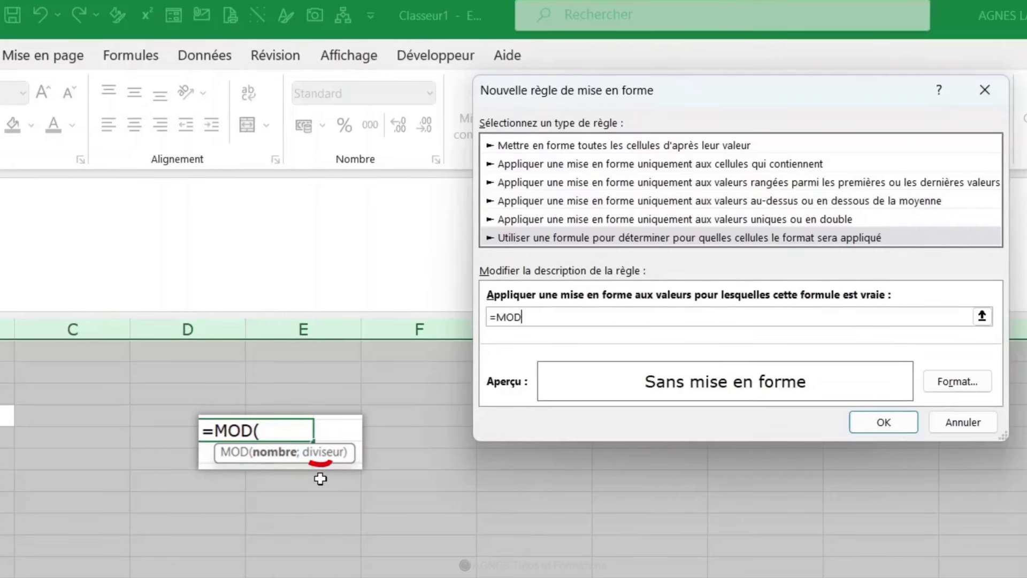
pyautogui.write('(LIGNE()')
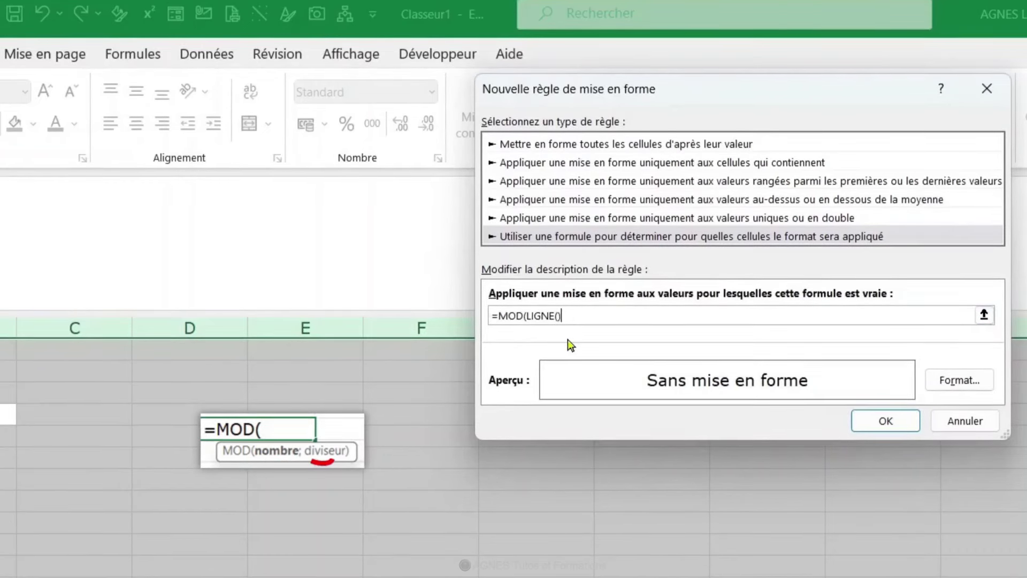
pyautogui.write(';2')
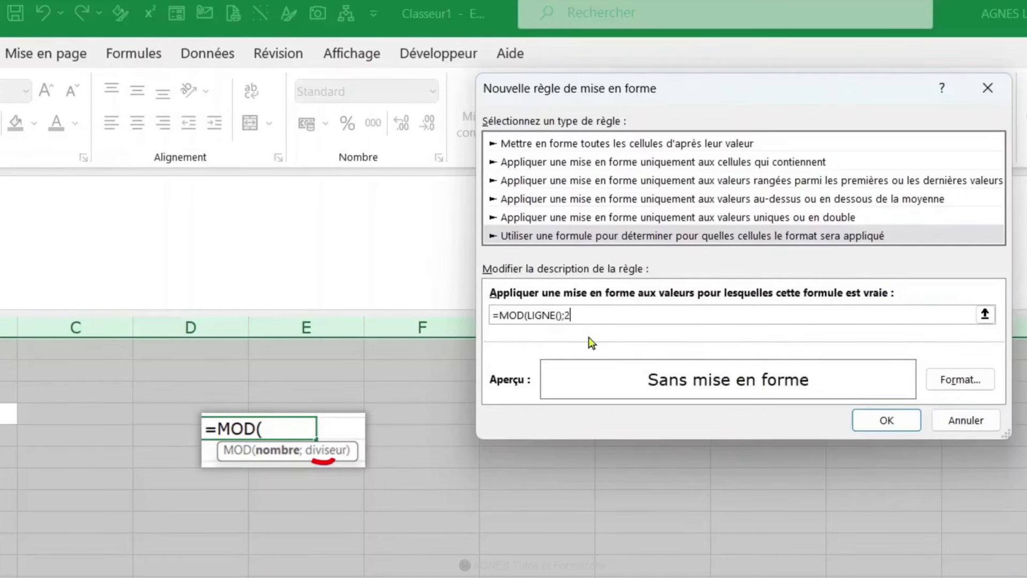
pyautogui.write(')')
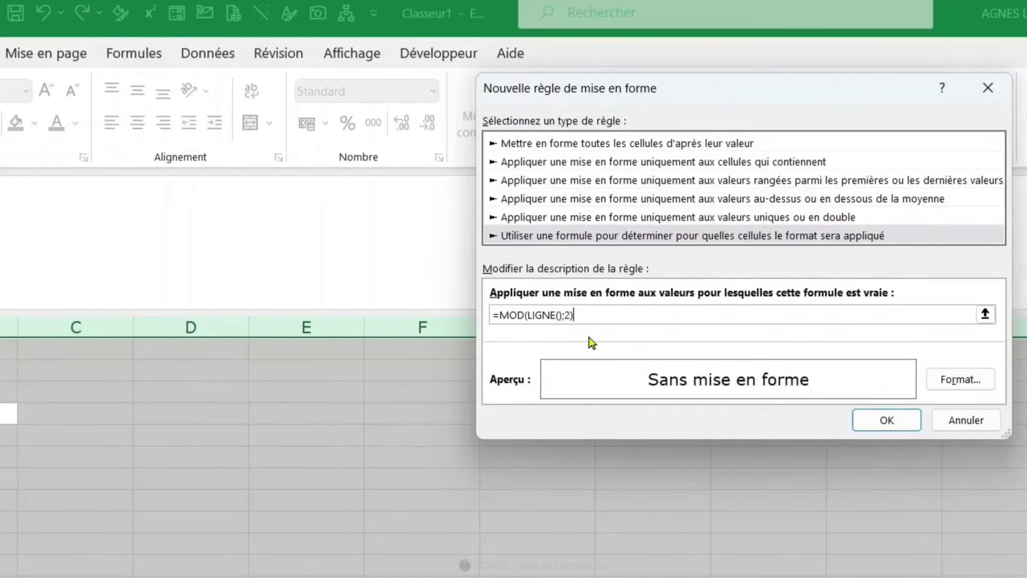
pyautogui.write('=0')
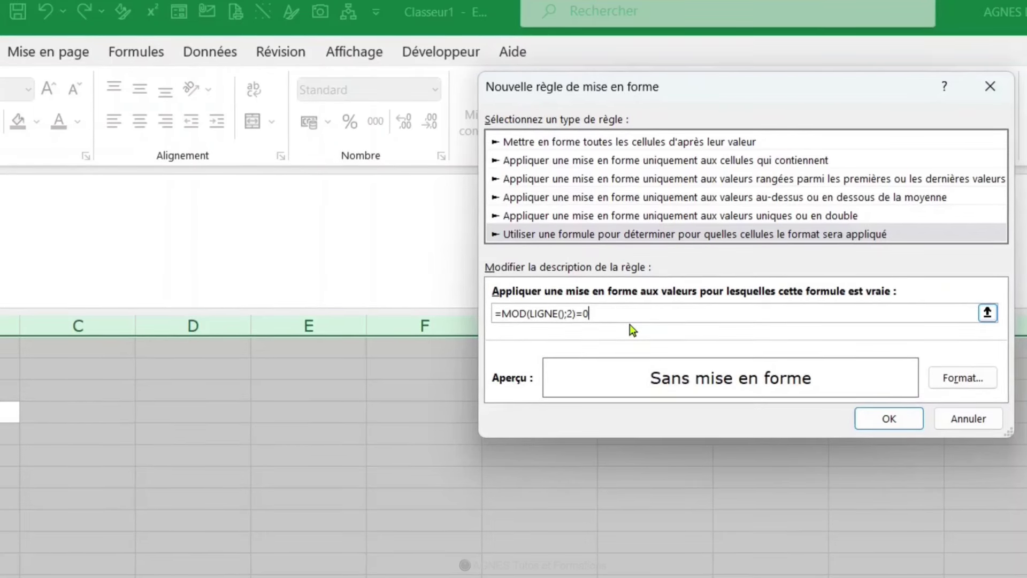
# Step: Give the formula rule a light grey fill and apply it to the sheet
pyautogui.click(963, 378)
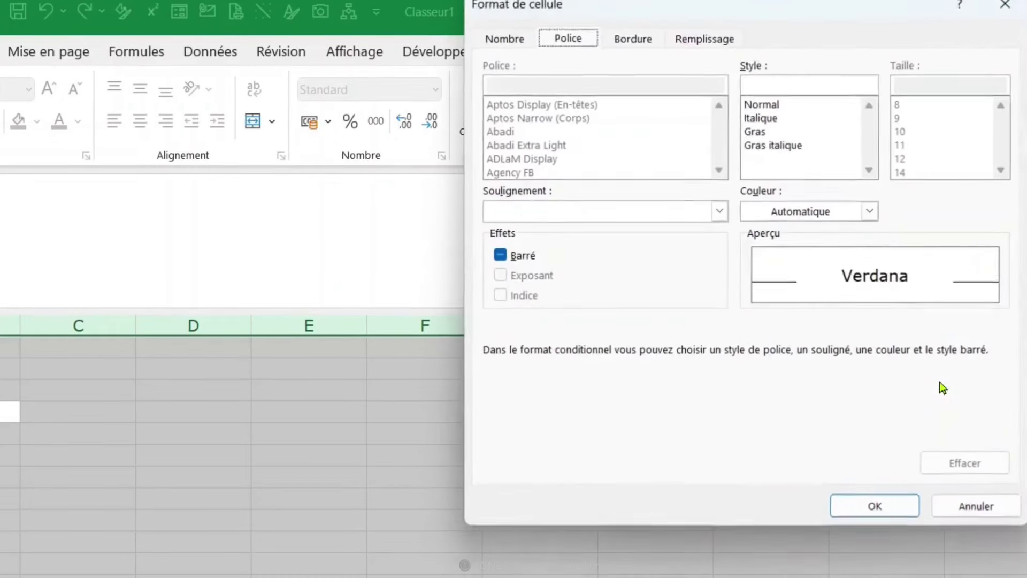
pyautogui.click(705, 39)
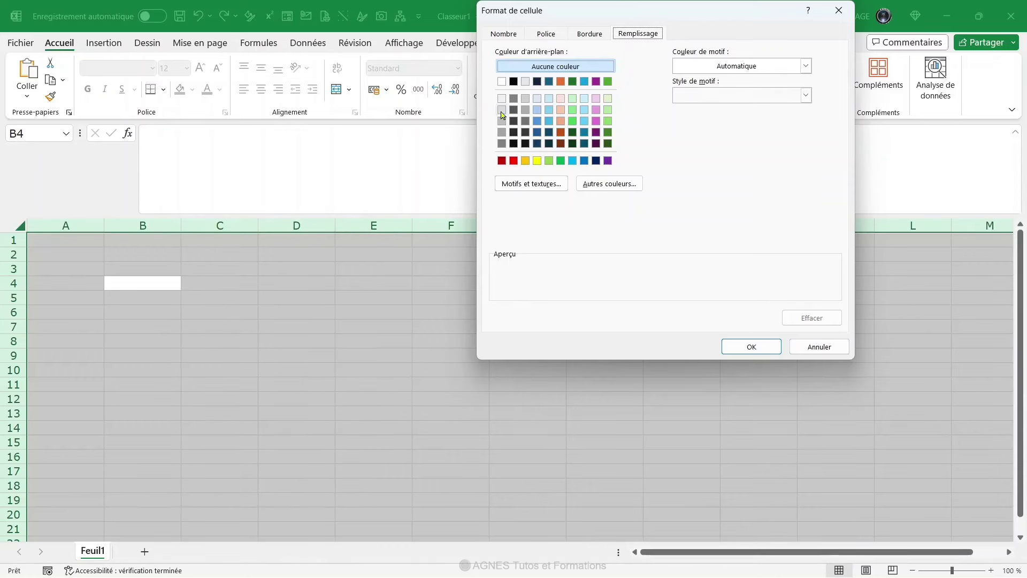
pyautogui.click(502, 110)
pyautogui.click(749, 348)
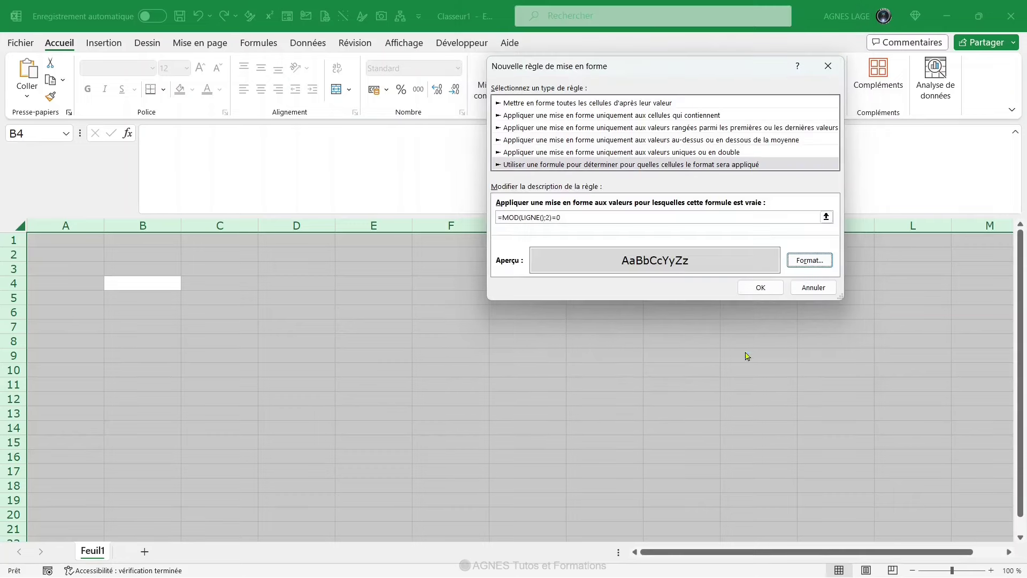
pyautogui.click(758, 289)
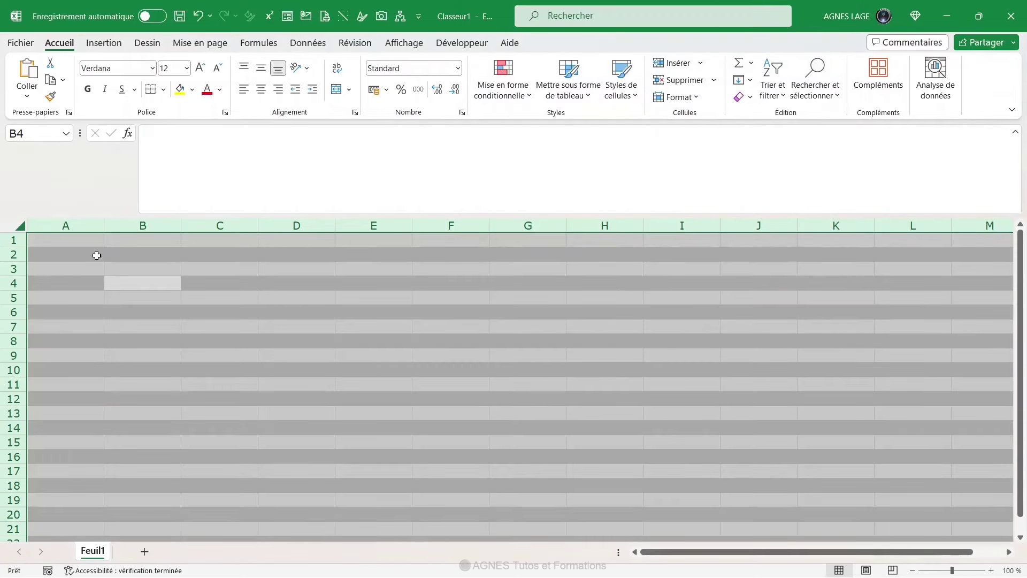
# Step: Check the grey banding, then reselect the whole sheet for conditional formatting
pyautogui.click(60, 243)
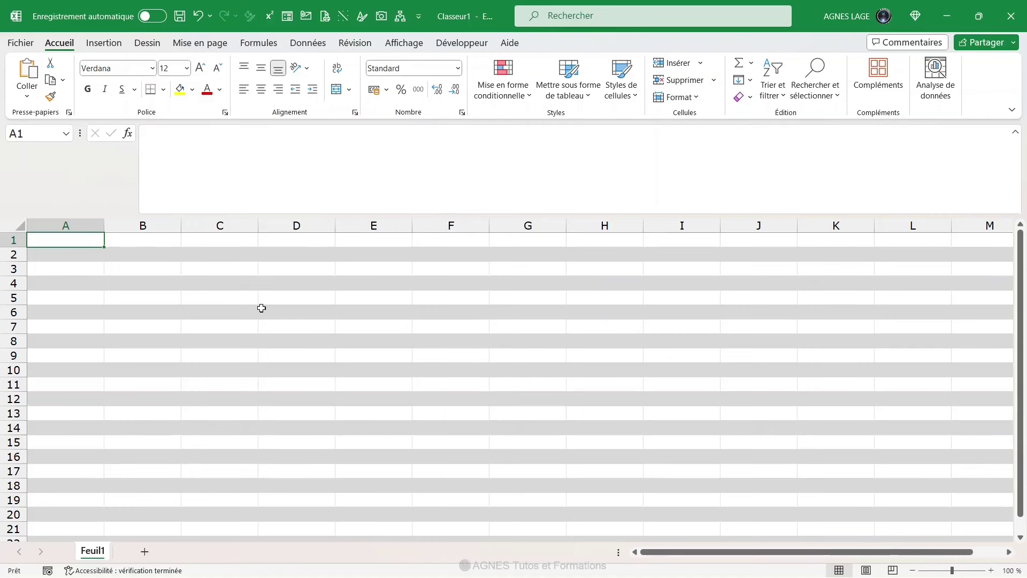
pyautogui.hotkey('ctrl', 'a')
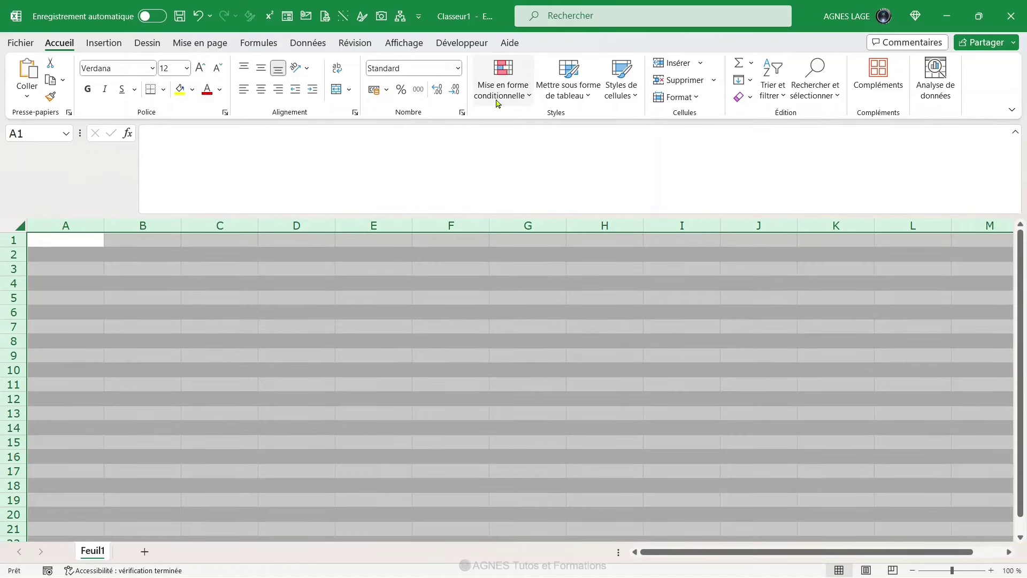
pyautogui.click(497, 103)
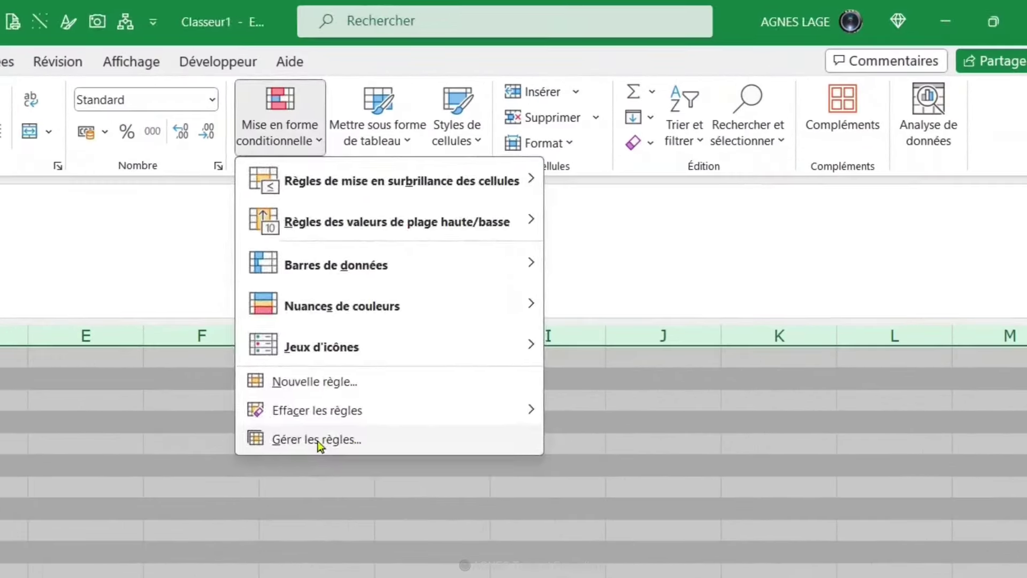
# Step: Open the MOD banding rule from the rules manager and remove the formula's trailing 0
pyautogui.click(527, 294)
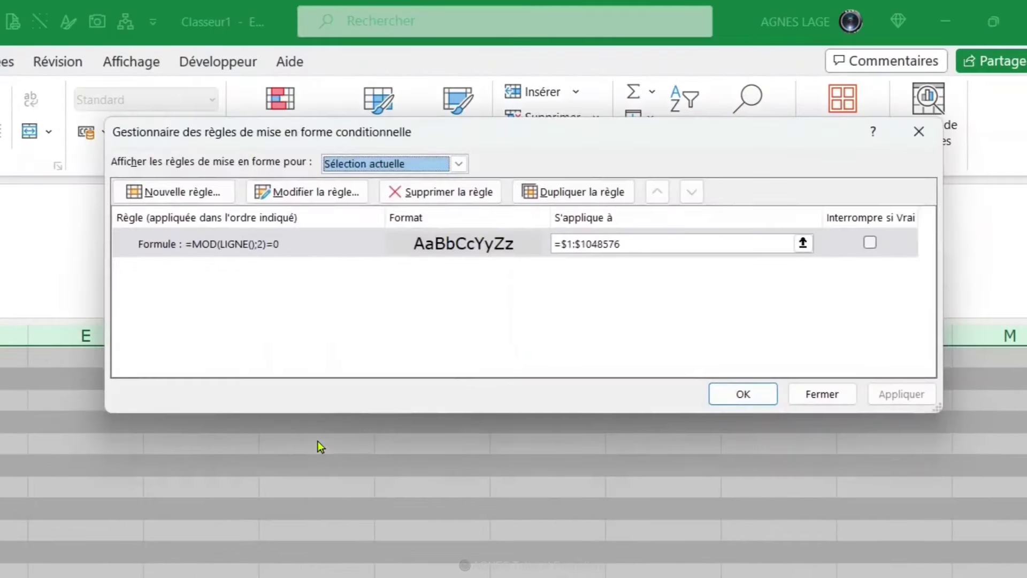
pyautogui.doubleClick(322, 249)
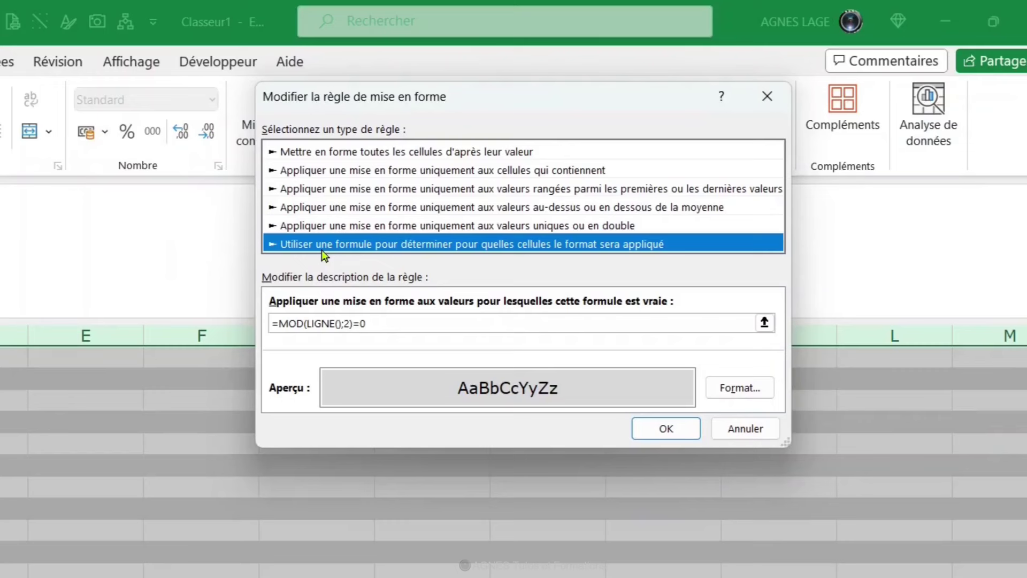
pyautogui.click(370, 325)
pyautogui.press('BackSpace')
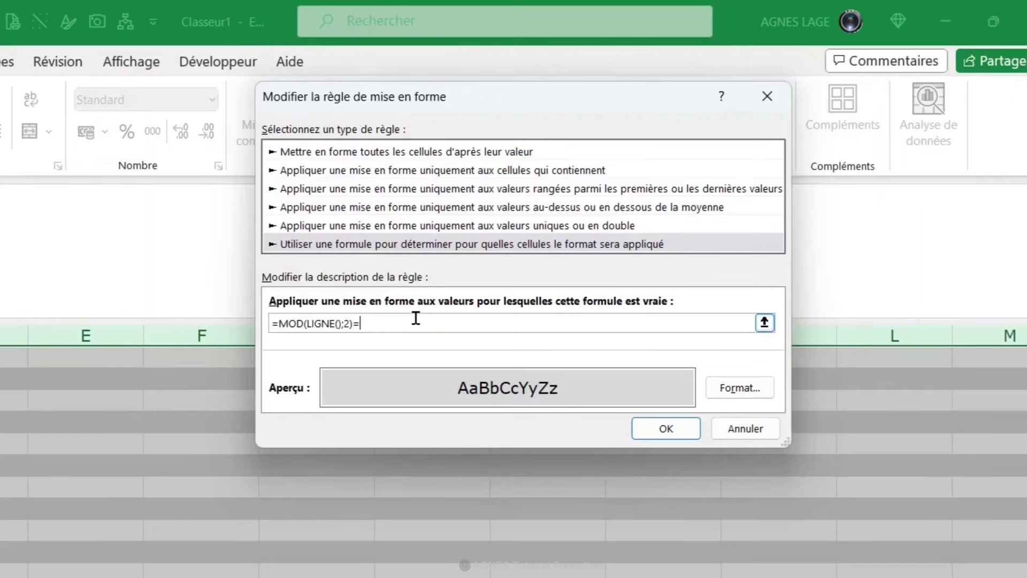
# Step: End the formula with =1, switch the rule's fill to light peach, and apply it
pyautogui.write('1')
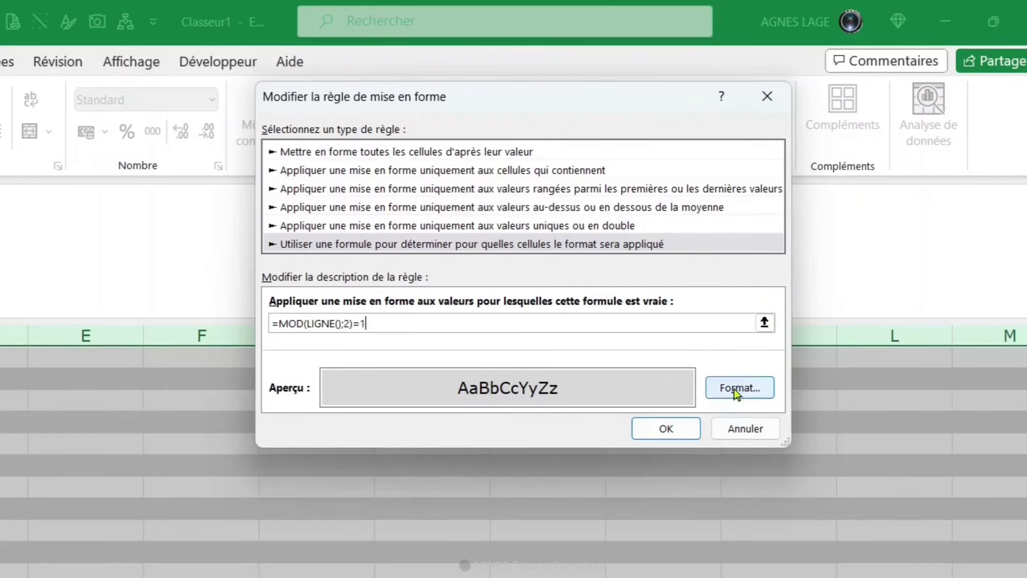
pyautogui.click(735, 388)
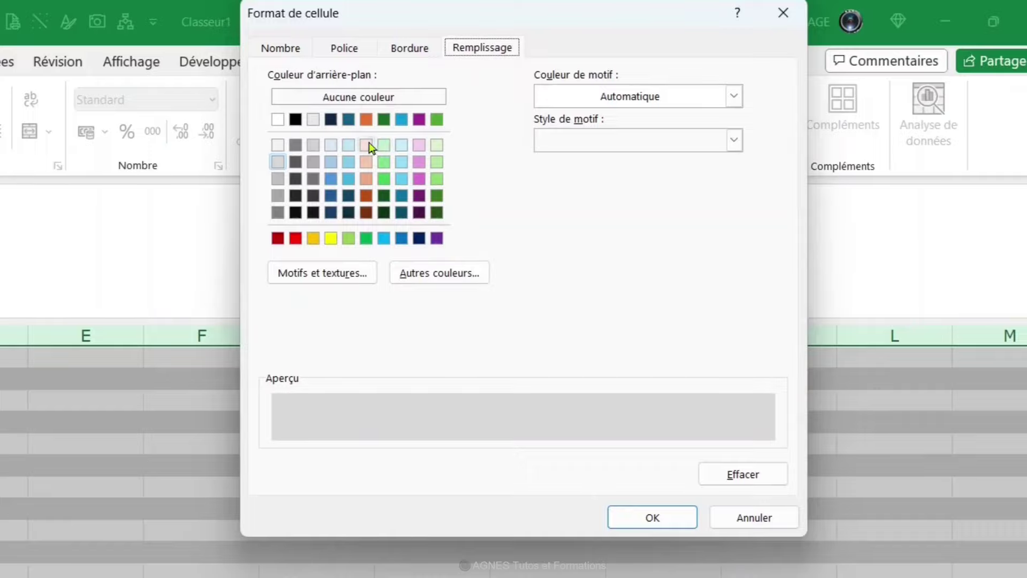
pyautogui.click(367, 145)
pyautogui.click(630, 529)
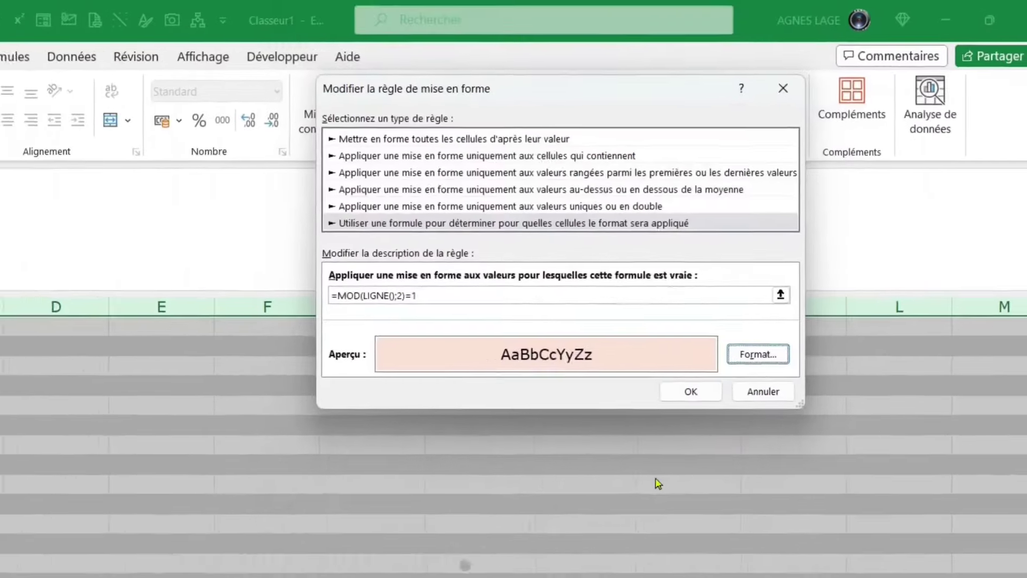
pyautogui.click(752, 295)
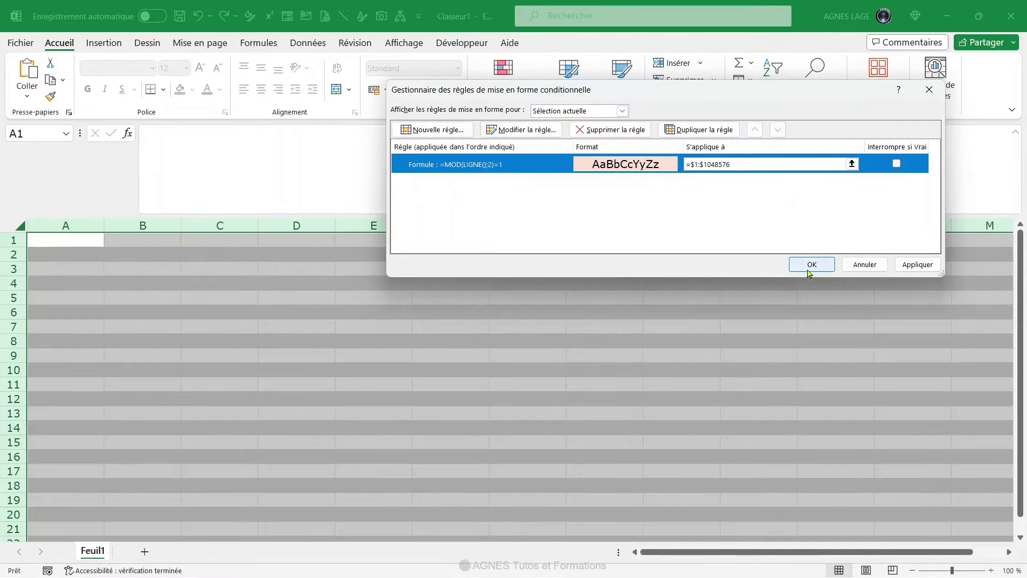
pyautogui.click(809, 266)
pyautogui.click(71, 243)
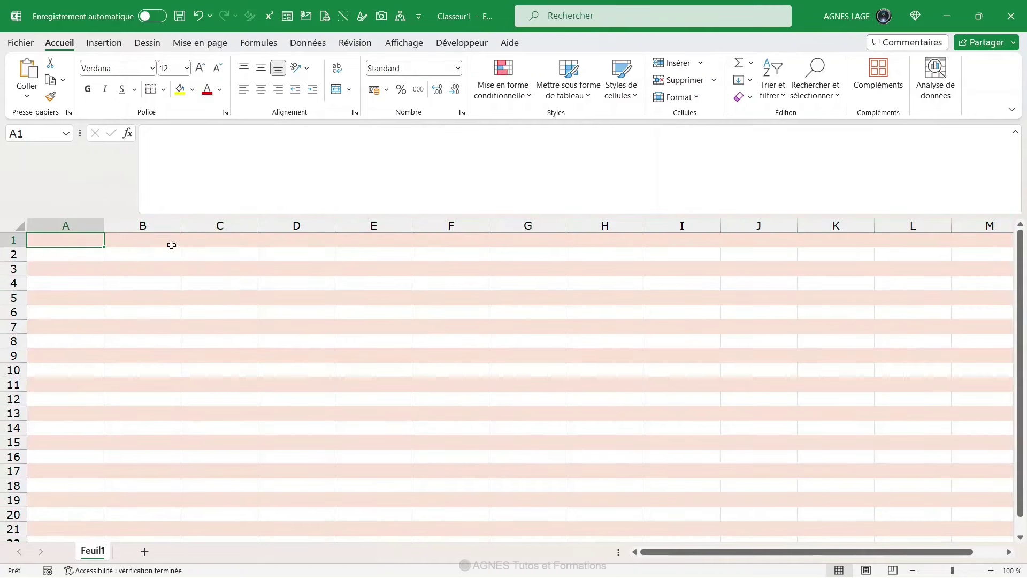
# Step: Scroll through the sheet to check the peach odd-row banding, then reopen conditional formatting
pyautogui.scroll(-2, 98, 495)
pyautogui.scroll(-6, 101, 499)
pyautogui.scroll(-2, 102, 498)
pyautogui.scroll(-5, 101, 498)
pyautogui.scroll(12, 102, 499)
pyautogui.scroll(3, 75, 242)
pyautogui.click(506, 96)
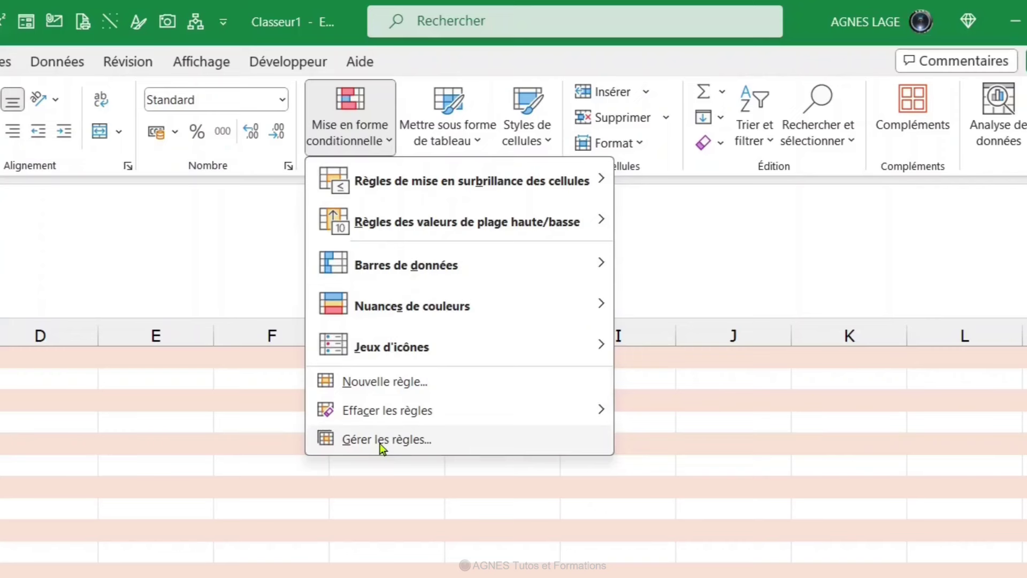
# Step: Edit the banding rule so its formula reads =MOD(LIGNE();4)=0, changing the divisor 2 to 4
pyautogui.click(382, 440)
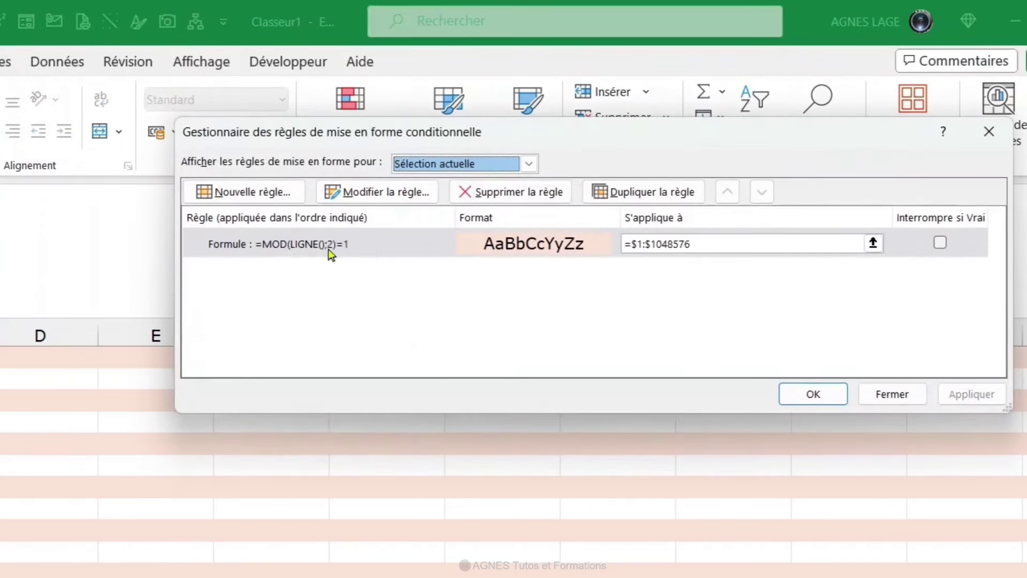
pyautogui.doubleClick(374, 246)
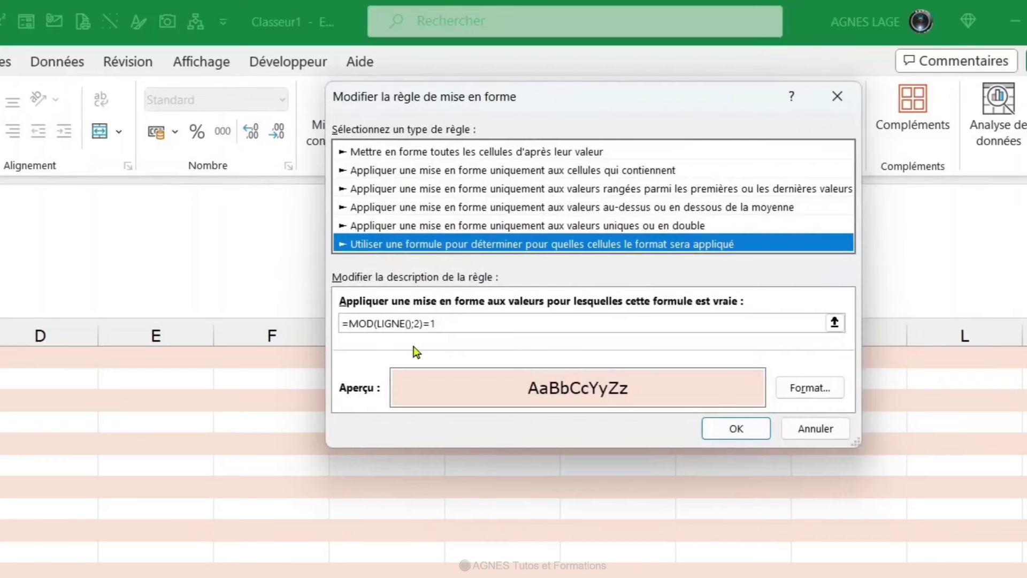
pyautogui.click(399, 323)
pyautogui.click(418, 323)
pyautogui.press('BackSpace')
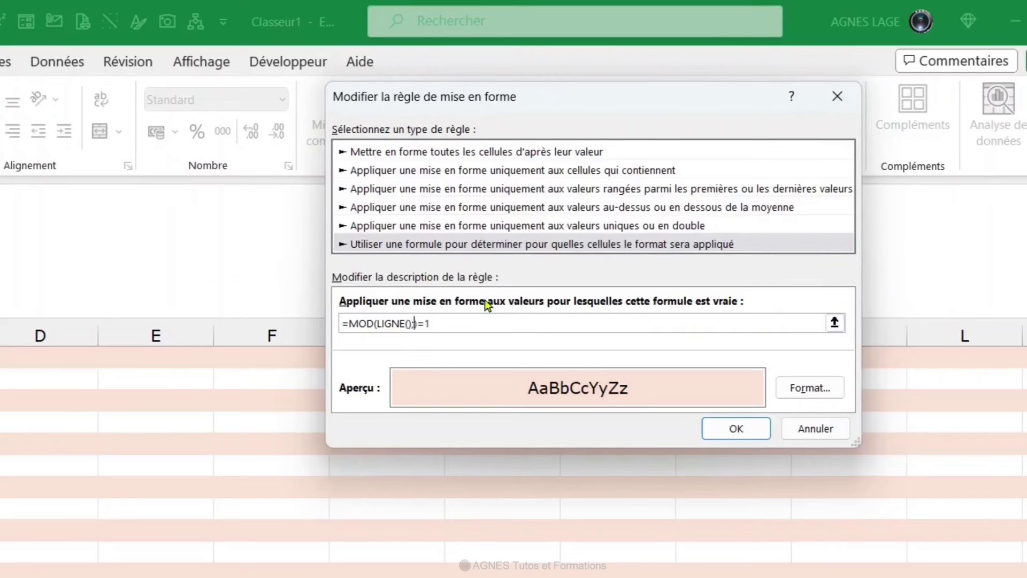
pyautogui.write('4')
# Step: Change the rule's fill to light blue and apply it, shading rows 4, 8, 12, 16, 20
pyautogui.click(807, 393)
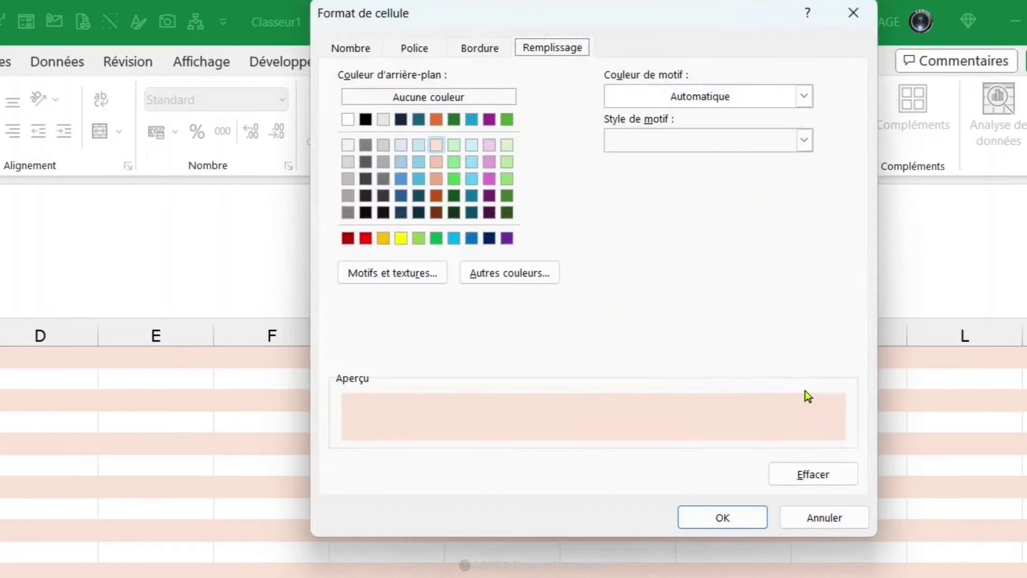
pyautogui.click(418, 146)
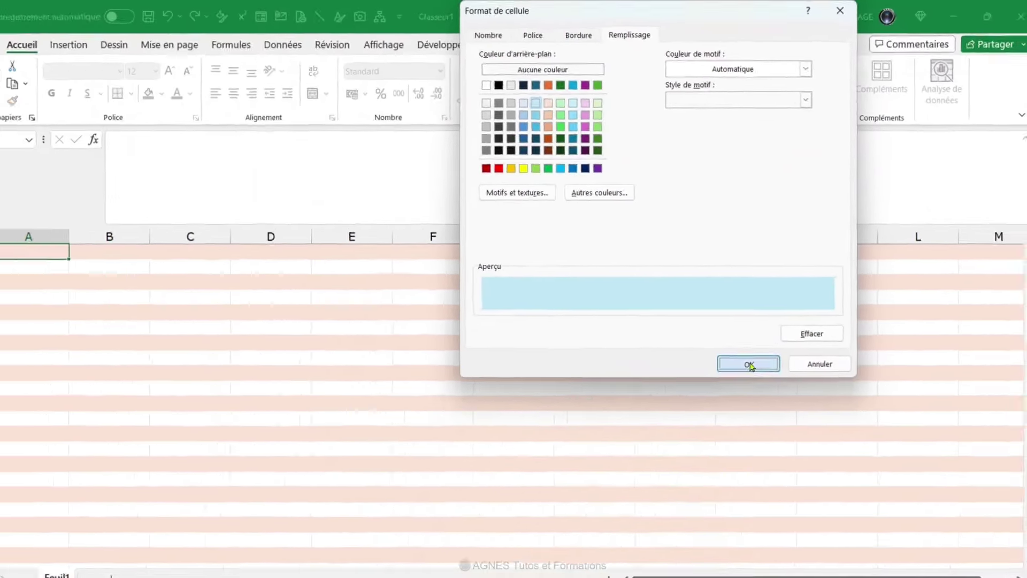
pyautogui.click(722, 518)
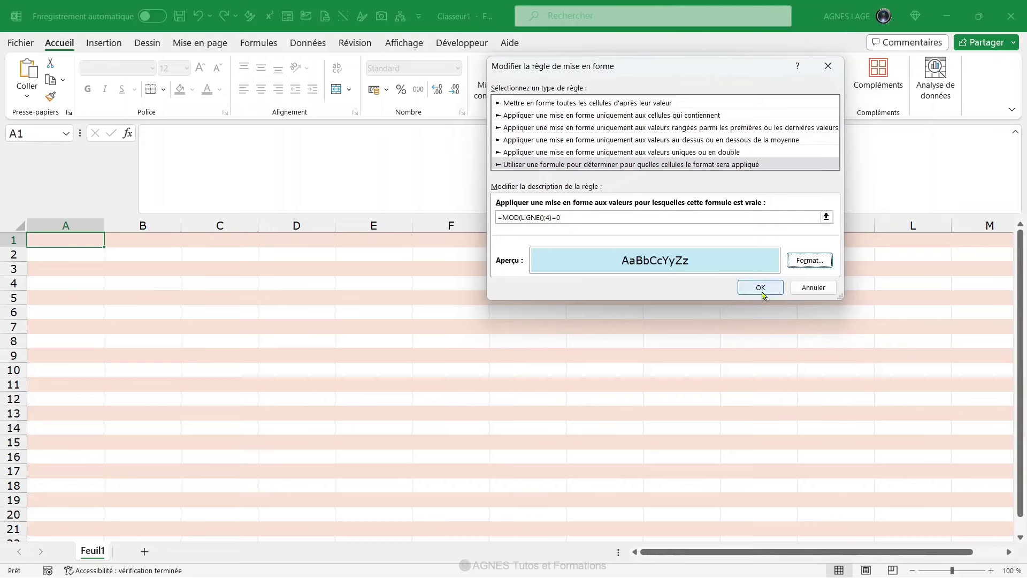
pyautogui.click(762, 287)
pyautogui.click(809, 264)
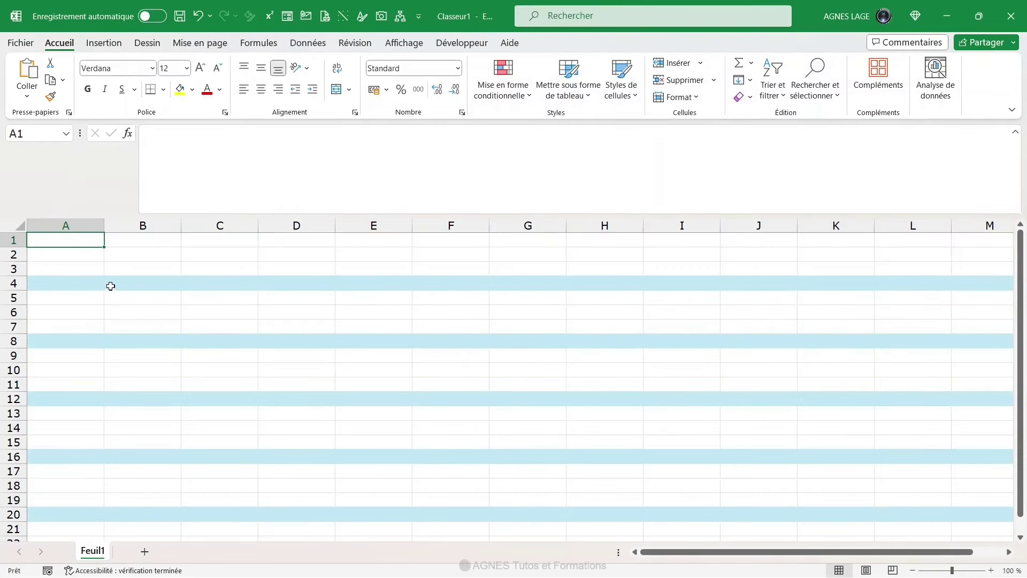